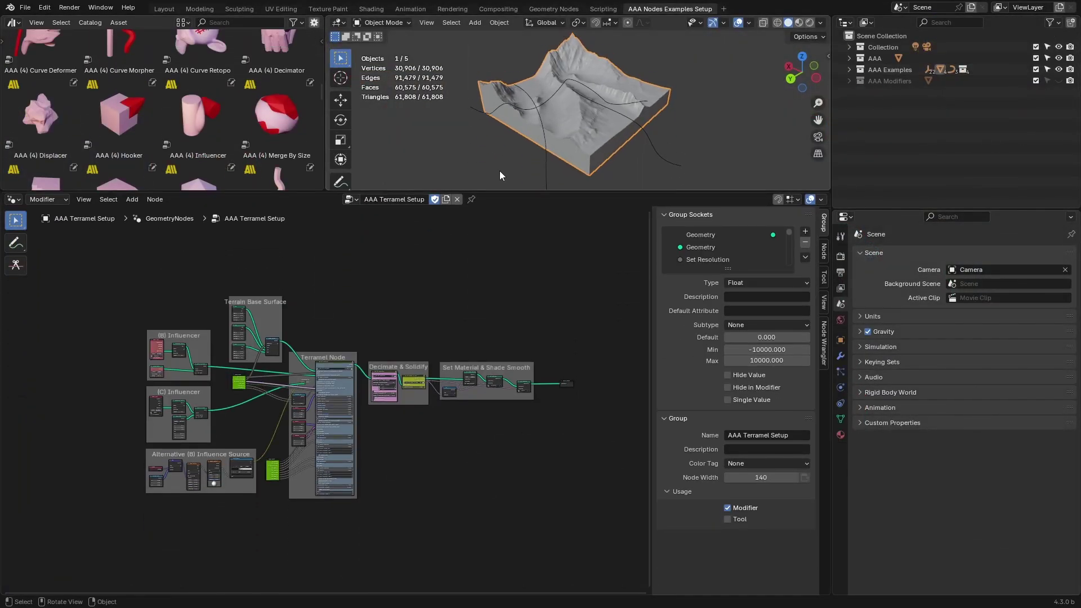
# - Zoom into the Terramel group node and enable Tile Switch to isolate one terrain tile
pyautogui.scroll(3, 358, 511)
pyautogui.scroll(1, 515, 490)
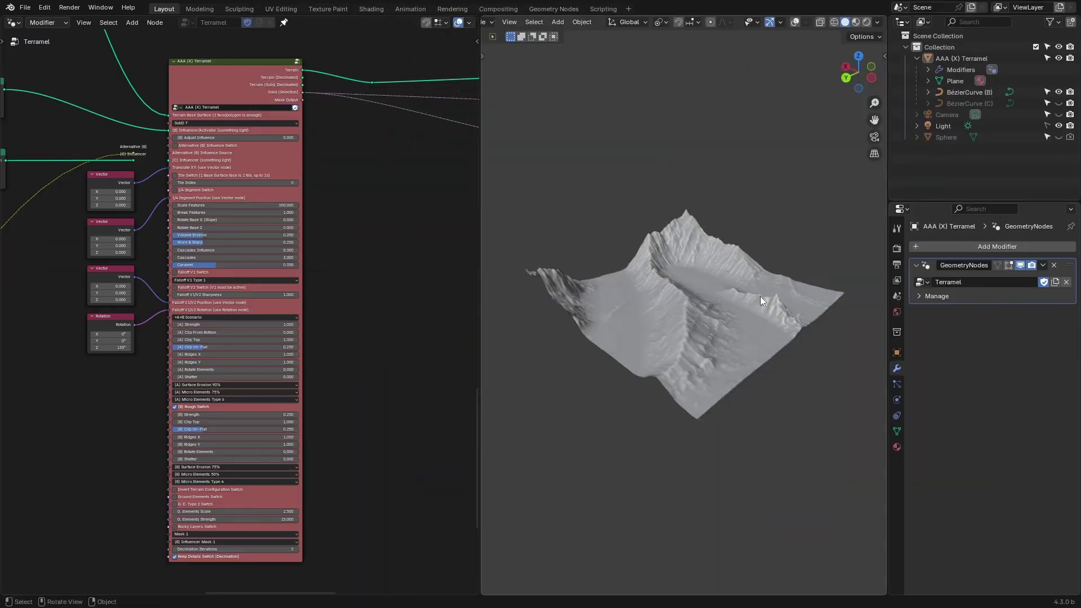
pyautogui.scroll(2, 409, 228)
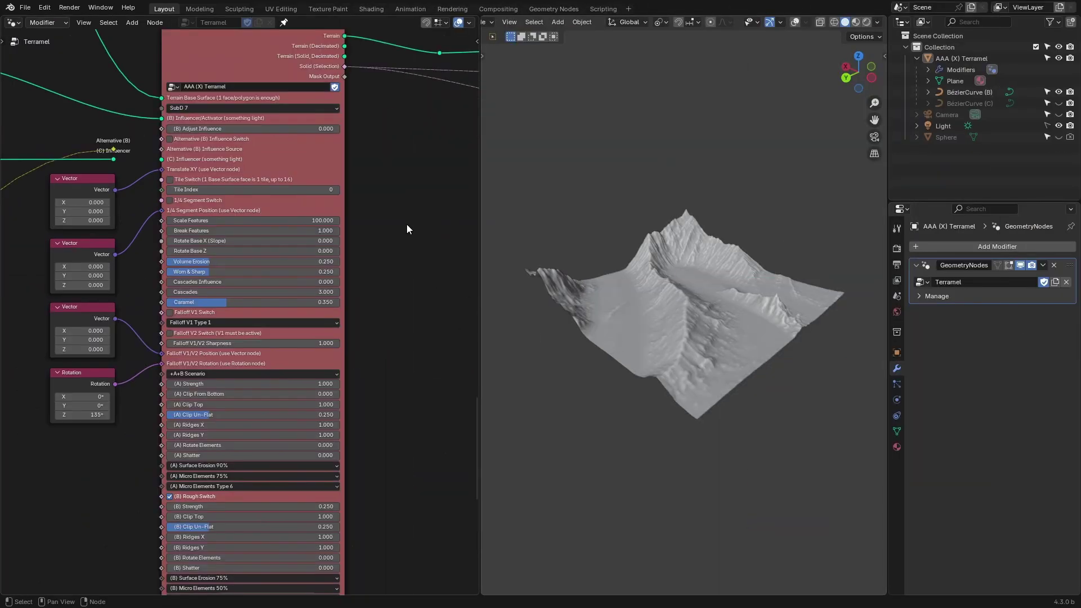
pyautogui.scroll(4, 180, 184)
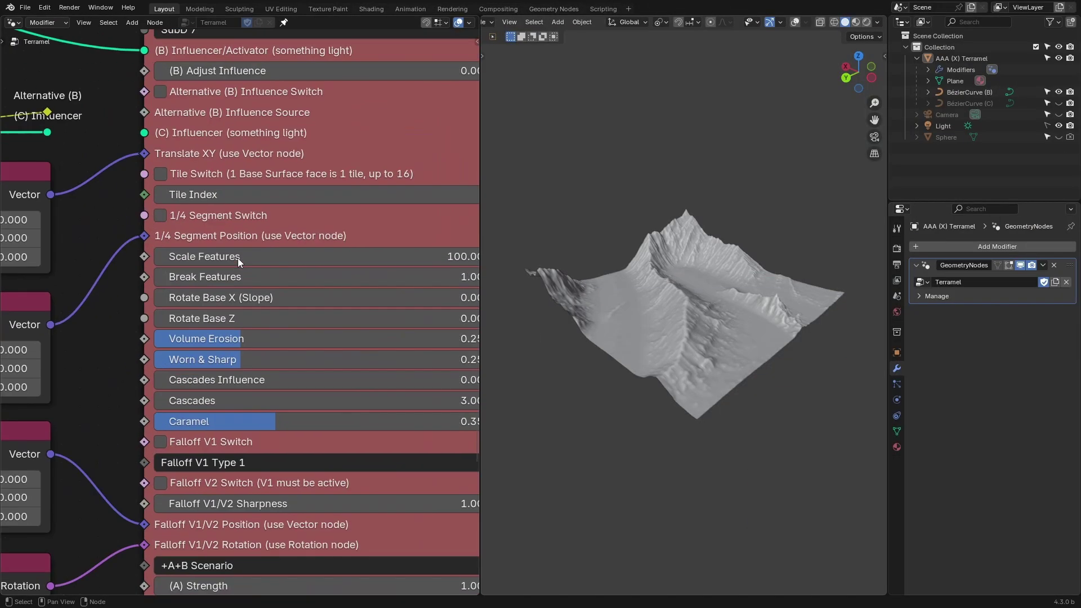
pyautogui.click(161, 173)
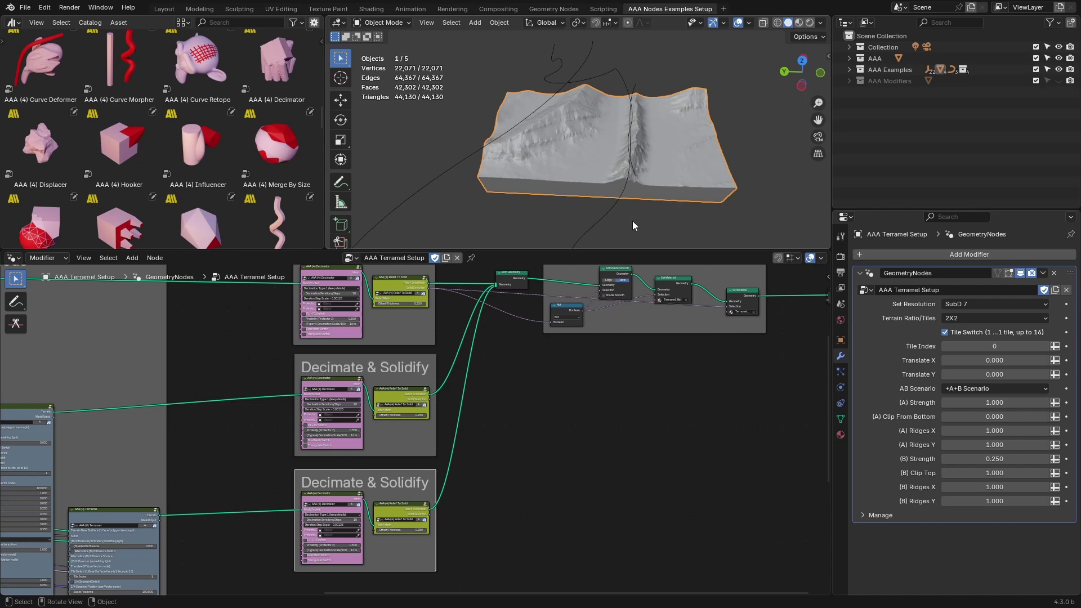
# - Orbit around the isolated tile, then advance the Tile Index to 3
pyautogui.moveTo(620, 214)
pyautogui.mouseDown(button='middle')
pyautogui.moveTo(544, 208)
pyautogui.moveTo(553, 201)
pyautogui.mouseUp(button='middle')
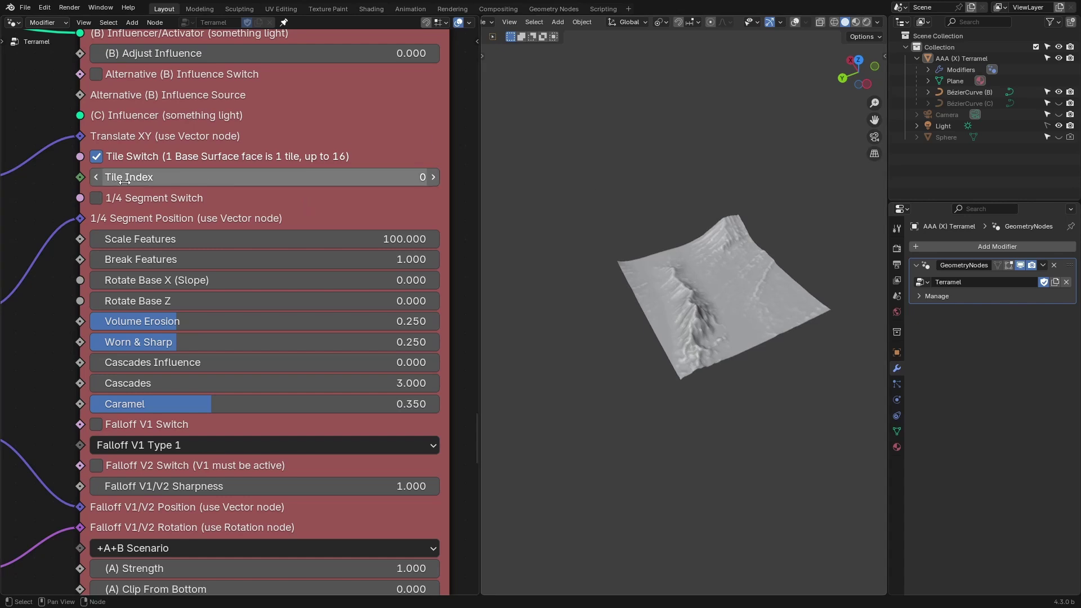
pyautogui.scroll(-2, 754, 350)
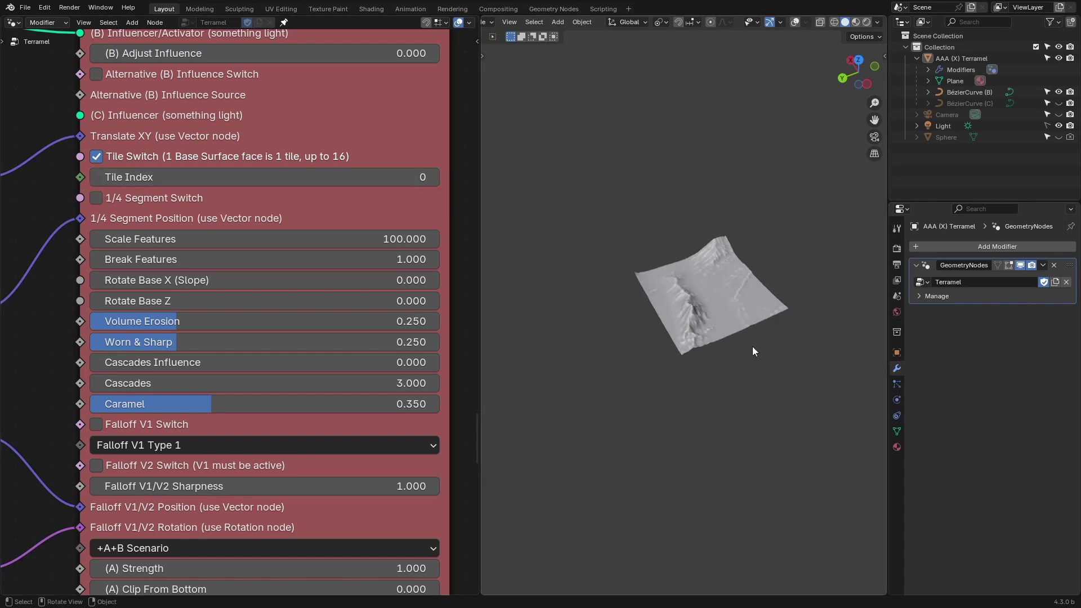
pyautogui.click(432, 177)
pyautogui.click(432, 178)
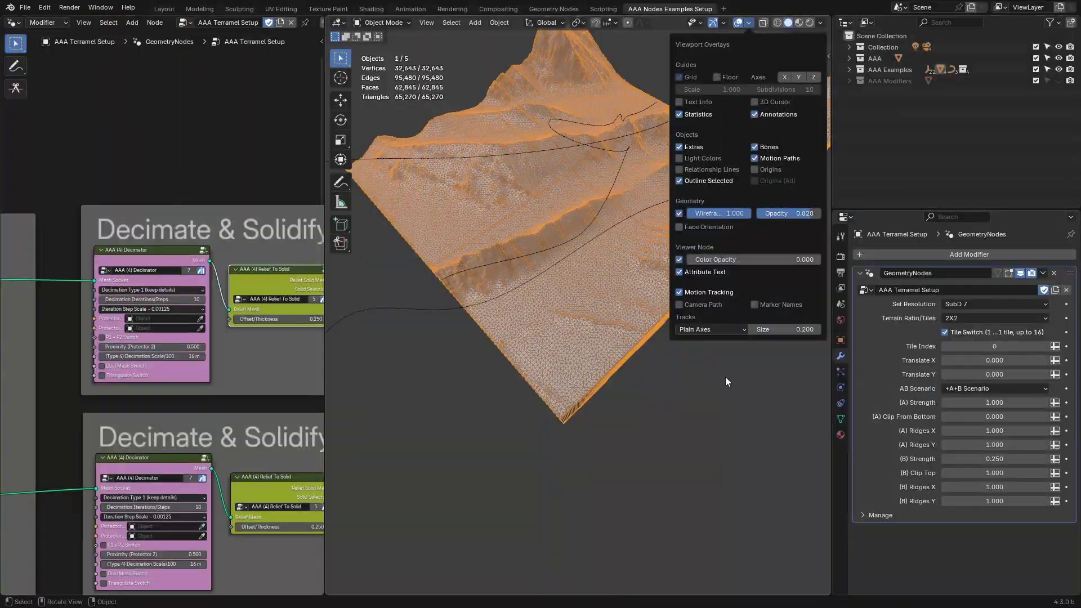
# - Set the AAA (4) Decimator's Iteration Step Scale to 0.005 and inspect the coarser wireframe
pyautogui.click(725, 382)
pyautogui.moveTo(603, 441)
pyautogui.mouseDown(button='middle')
pyautogui.moveTo(745, 381)
pyautogui.moveTo(675, 387)
pyautogui.mouseUp(button='middle')
pyautogui.scroll(3, 141, 299)
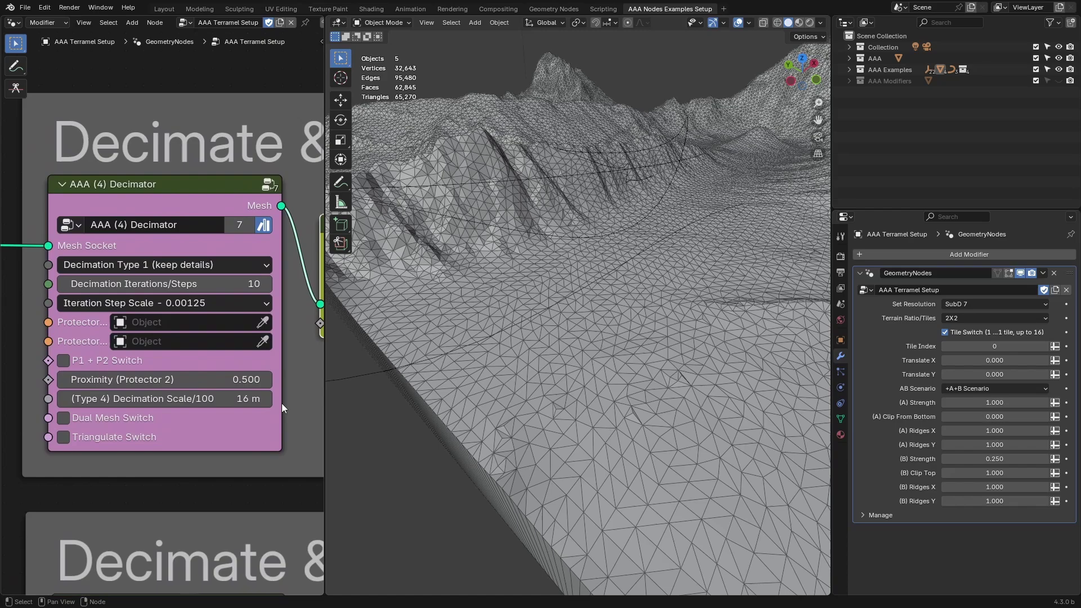
pyautogui.moveTo(428, 366); pyautogui.dragTo(555, 352, button='middle')
pyautogui.click(157, 332)
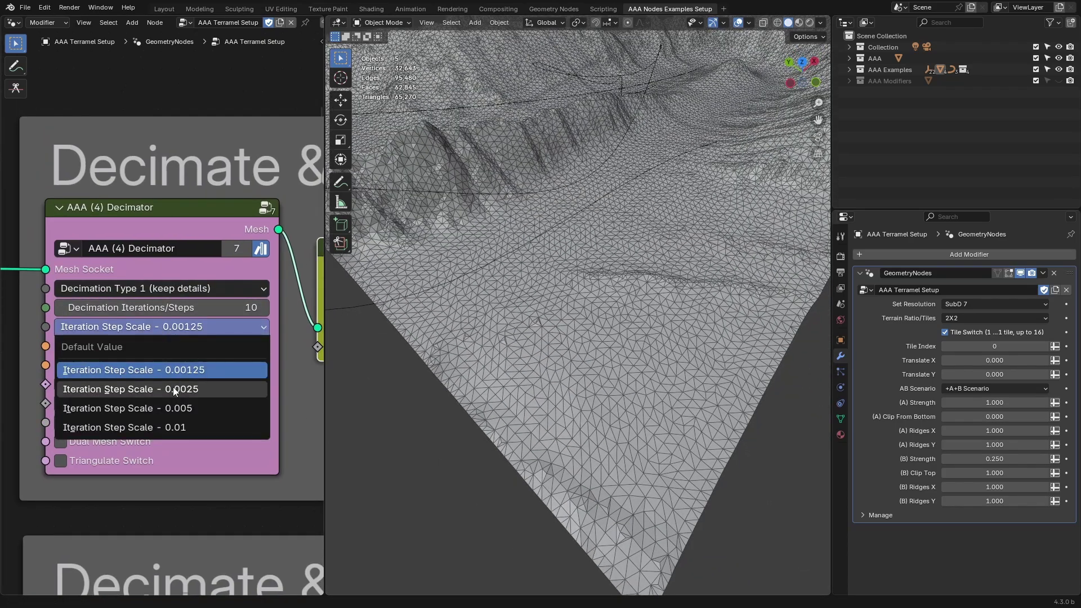
pyautogui.click(173, 386)
pyautogui.moveTo(585, 315); pyautogui.dragTo(638, 289, button='middle')
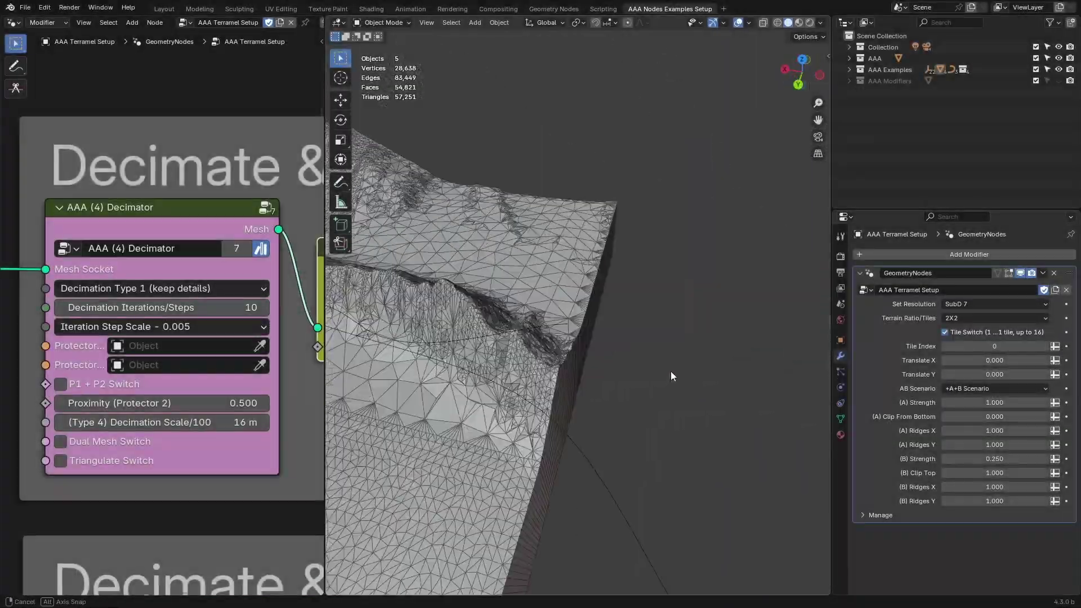
pyautogui.moveTo(670, 371)
pyautogui.mouseDown(button='middle')
pyautogui.moveTo(686, 386)
pyautogui.moveTo(727, 309)
pyautogui.moveTo(706, 311)
pyautogui.moveTo(731, 282)
pyautogui.moveTo(799, 283)
pyautogui.moveTo(711, 296)
pyautogui.moveTo(688, 272)
pyautogui.moveTo(710, 249)
pyautogui.moveTo(736, 150)
pyautogui.moveTo(718, 309)
pyautogui.moveTo(708, 230)
pyautogui.mouseUp(button='middle')
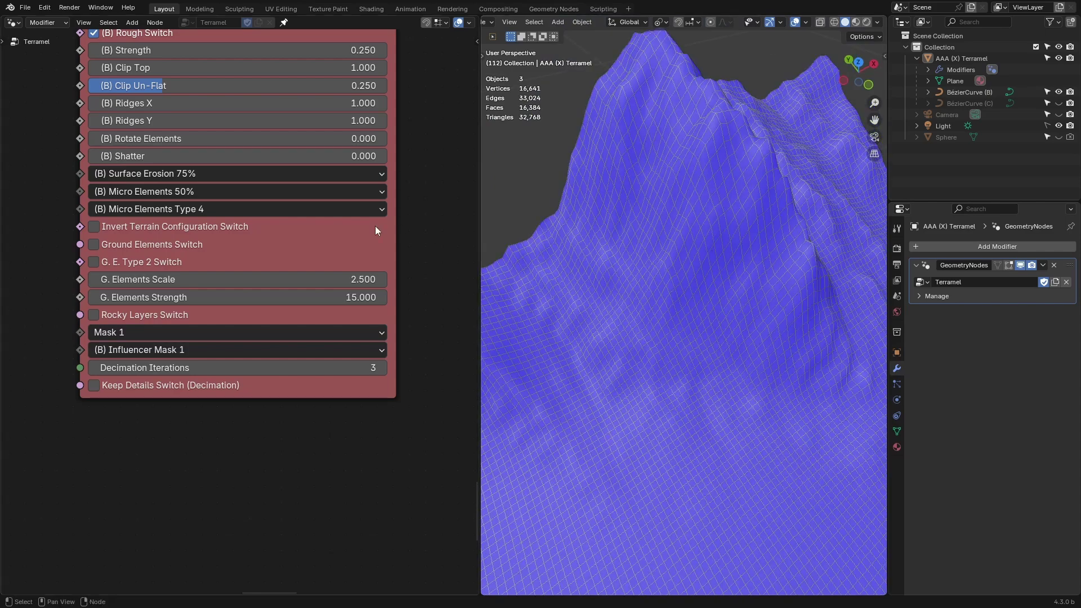
# - Zoom to the Terramel node's SubD setting and try a SubD 6 terrain resolution
pyautogui.scroll(-5, 349, 228)
pyautogui.scroll(2, 360, 332)
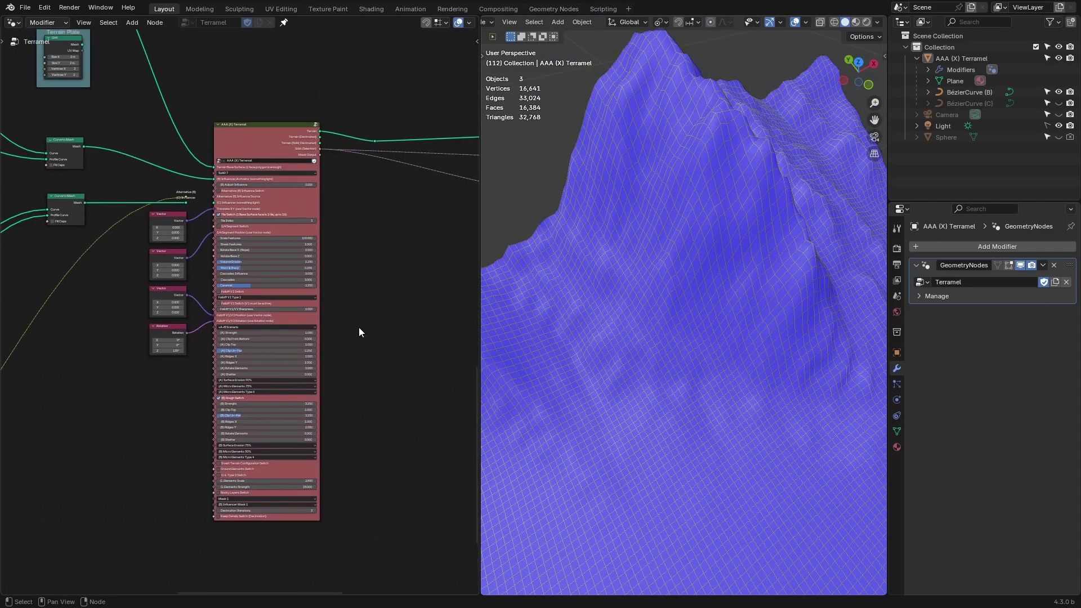
pyautogui.scroll(2, 366, 304)
pyautogui.scroll(1, 373, 333)
pyautogui.scroll(1, 374, 297)
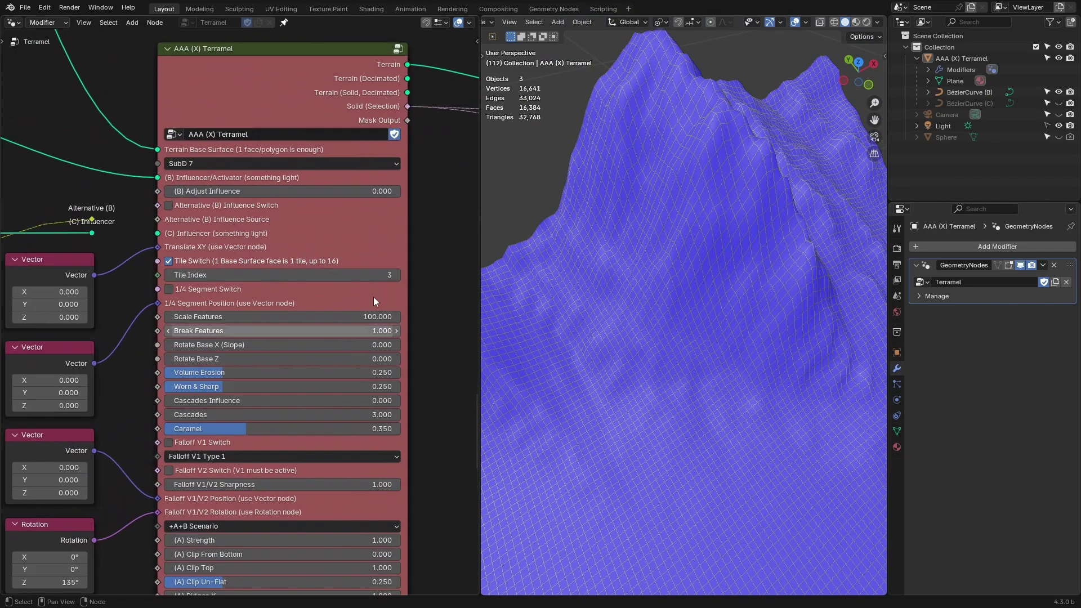
pyautogui.click(185, 165)
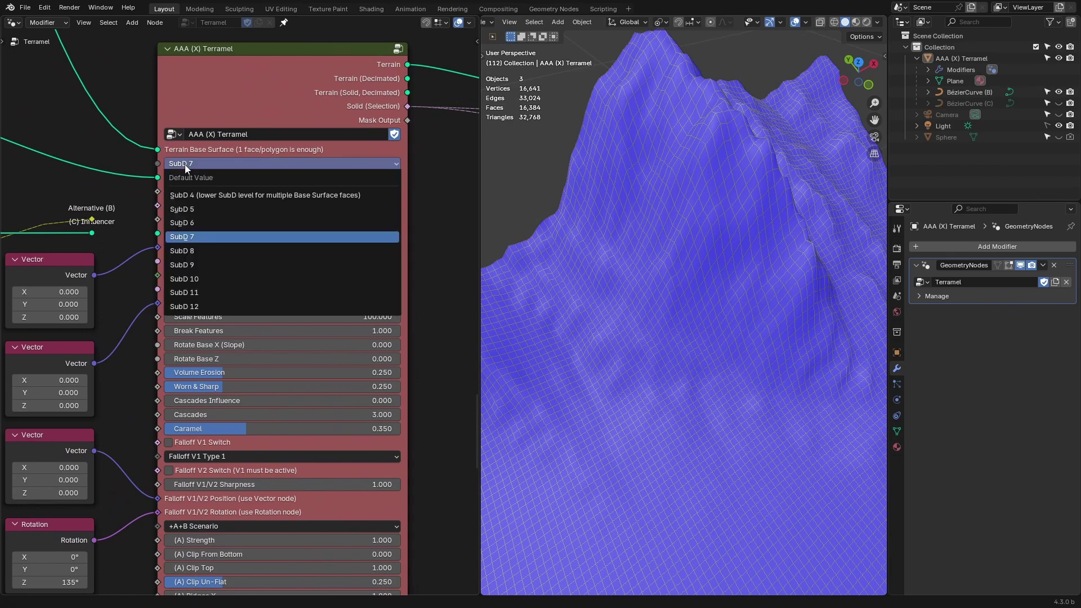
pyautogui.click(200, 224)
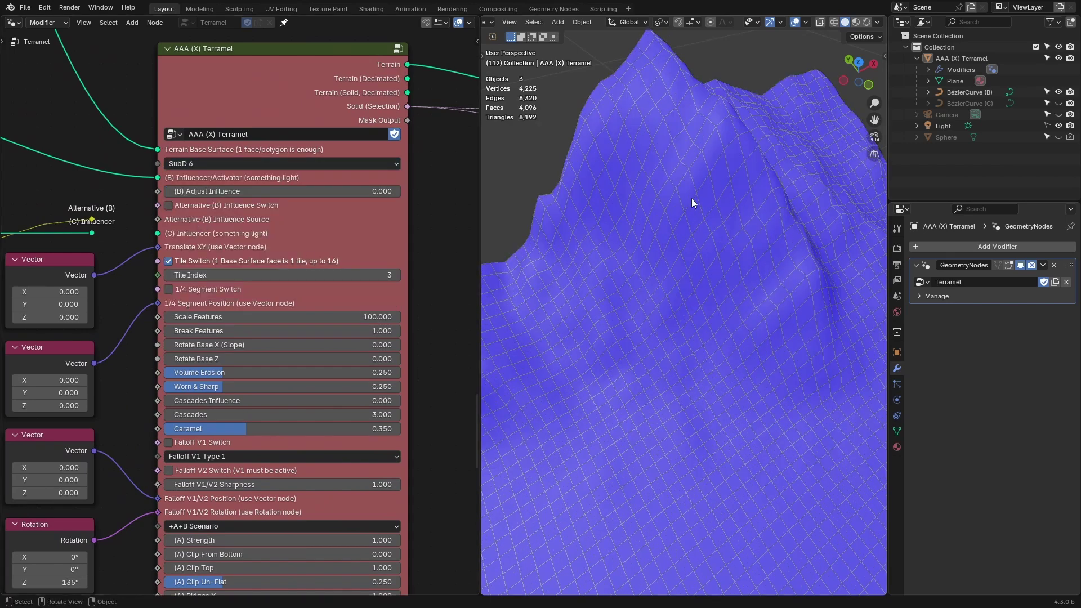
# - Raise the terrain resolution to SubD 8 and review the subdivision levels
pyautogui.click(200, 164)
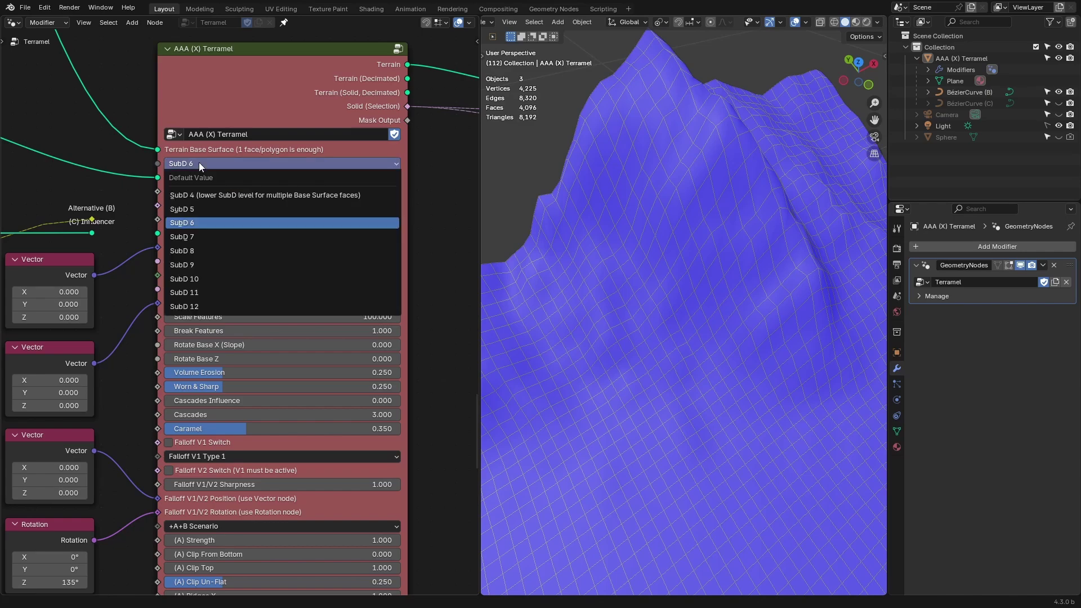
pyautogui.click(212, 250)
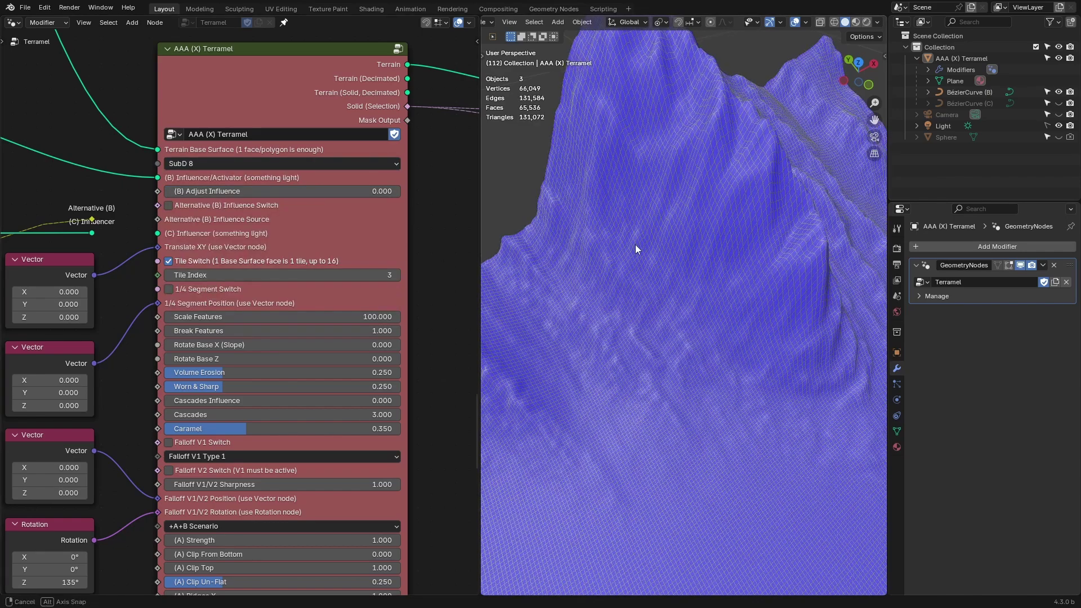
pyautogui.click(218, 162)
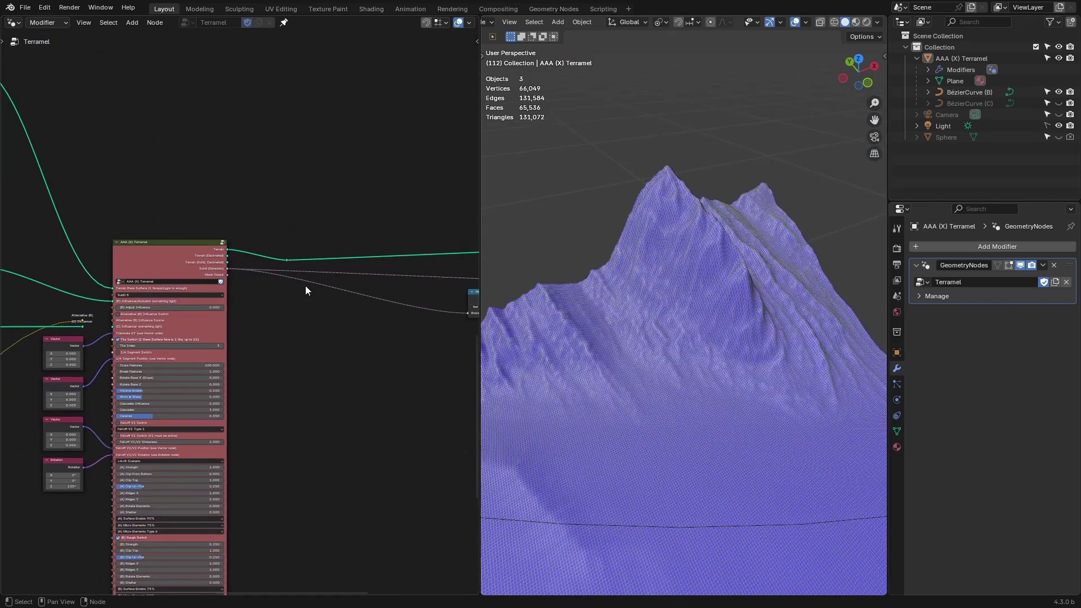
# - Send the Terrain (Decimated) output to the viewport and bring Decimation Iterations into view
pyautogui.scroll(2, 294, 287)
pyautogui.scroll(2, 308, 291)
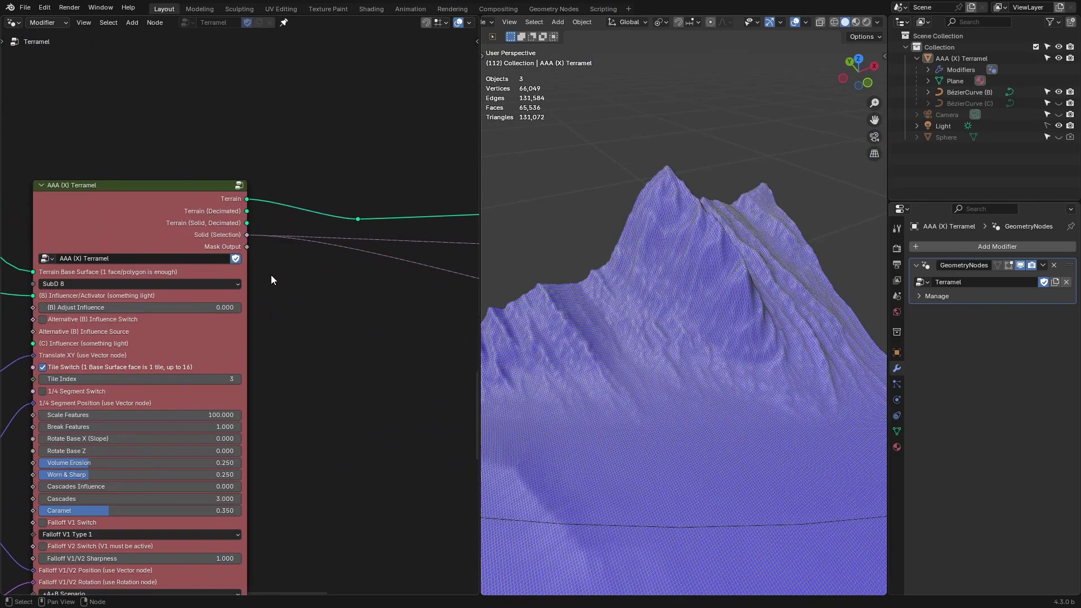
pyautogui.scroll(1, 271, 275)
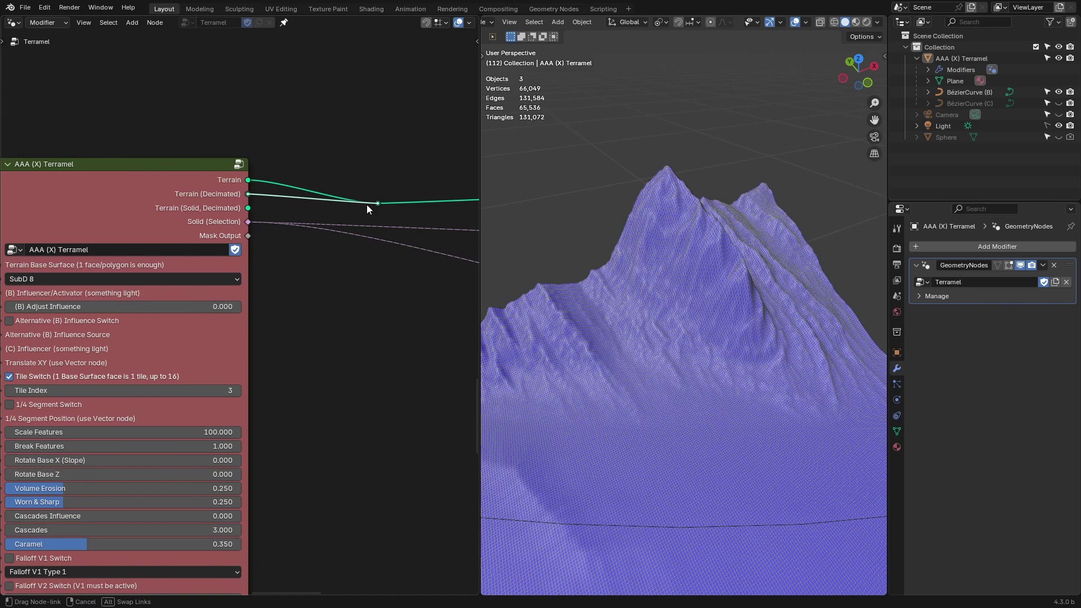
pyautogui.moveTo(368, 205); pyautogui.dragTo(377, 202)
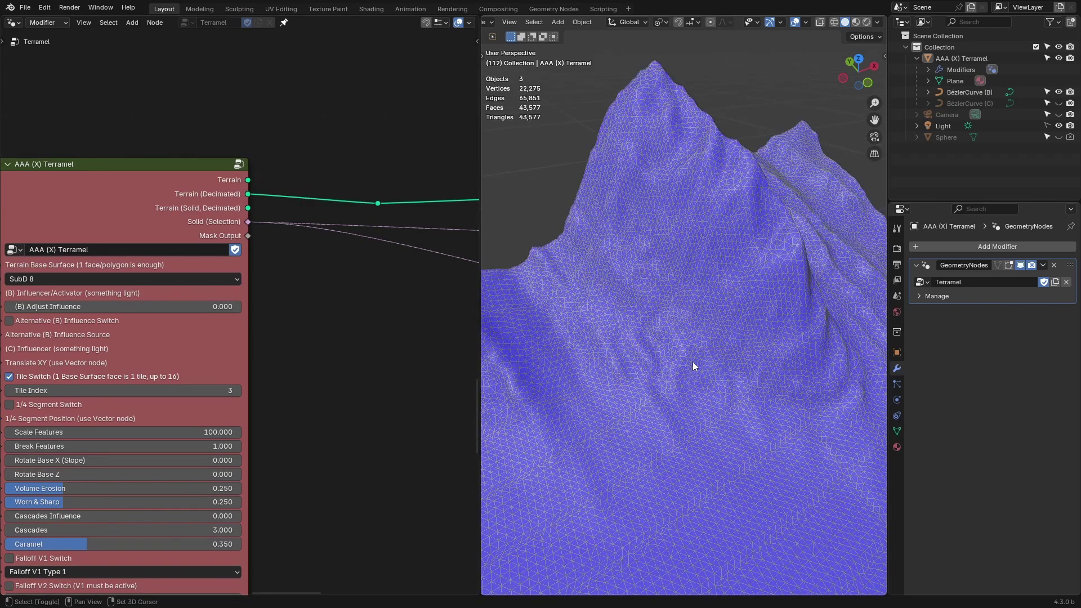
pyautogui.keyDown('shift'); pyautogui.moveTo(692, 361); pyautogui.dragTo(734, 292, button='middle'); pyautogui.keyUp('shift')
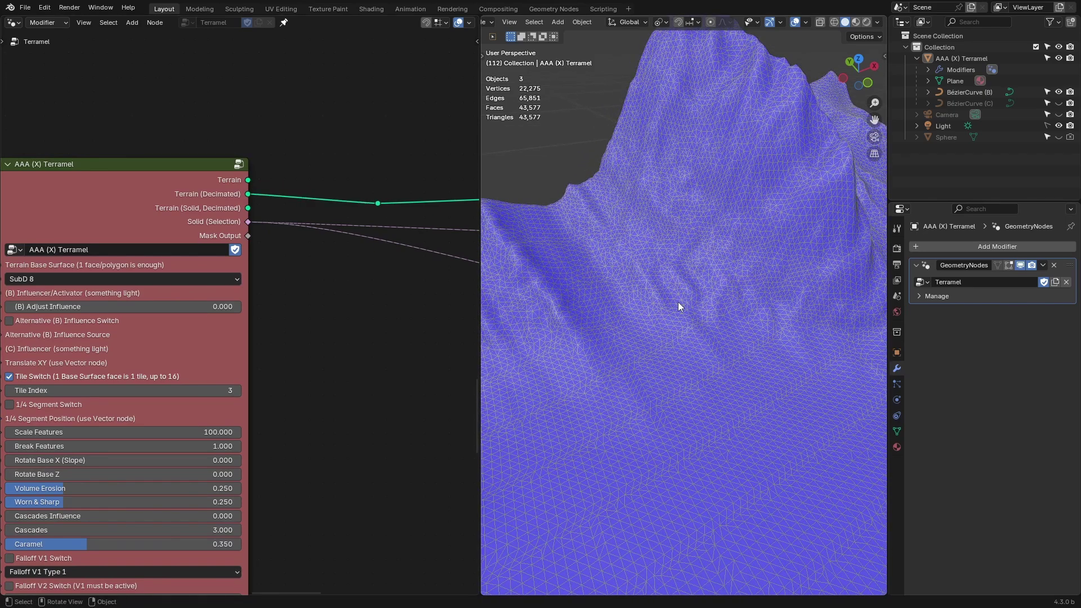
pyautogui.scroll(-1, 374, 414)
pyautogui.moveTo(375, 413); pyautogui.dragTo(357, 241, button='middle')
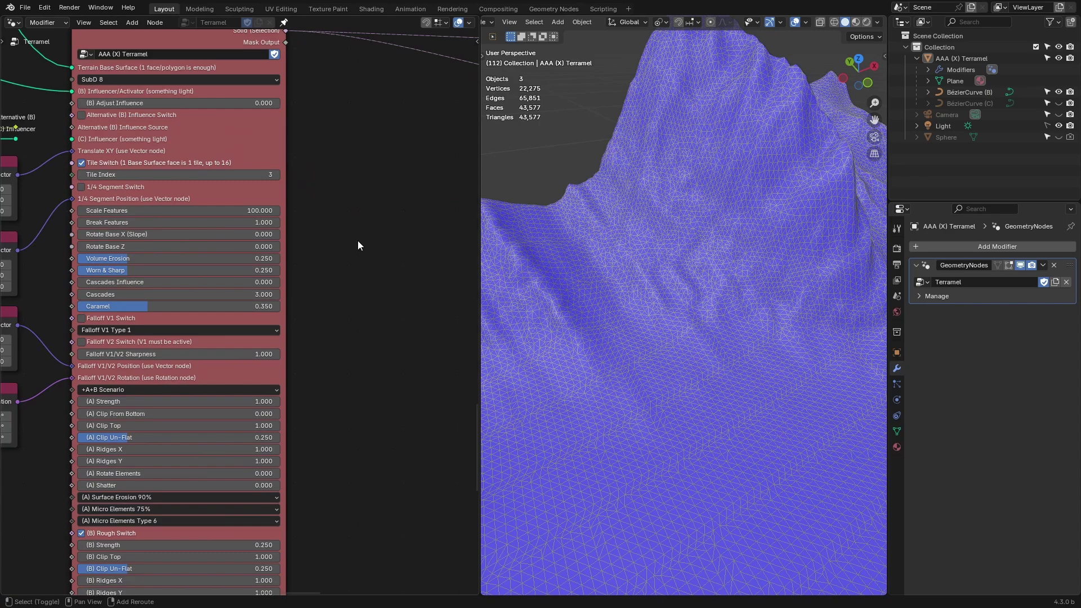
pyautogui.scroll(1, 316, 315)
# - Raise Decimation Iterations from 3 to 7 and inspect the coarser terrain
pyautogui.click(273, 389)
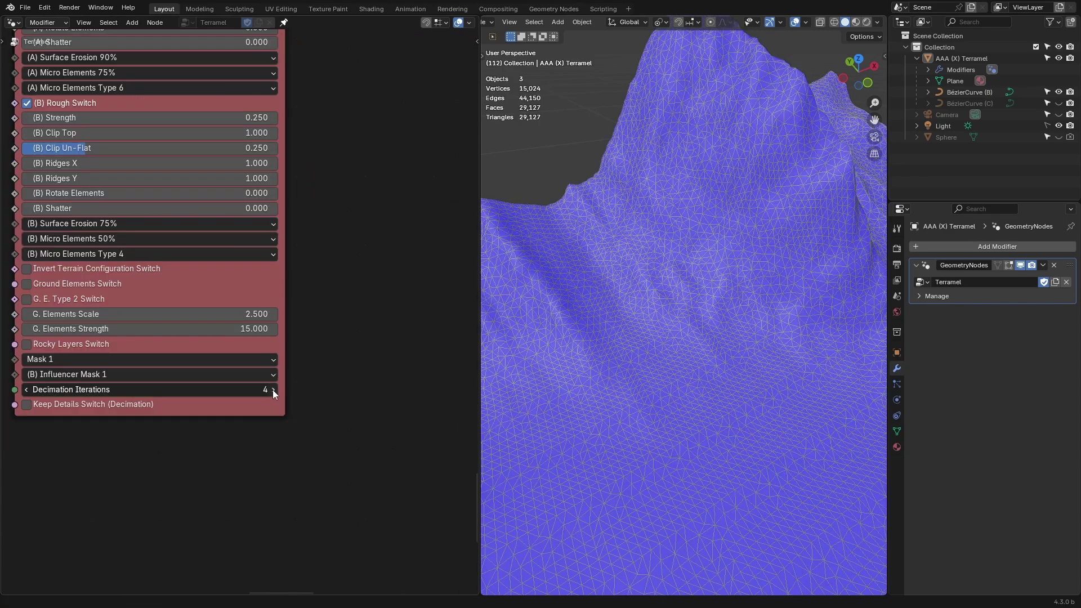
pyautogui.click(273, 390)
pyautogui.click(273, 389)
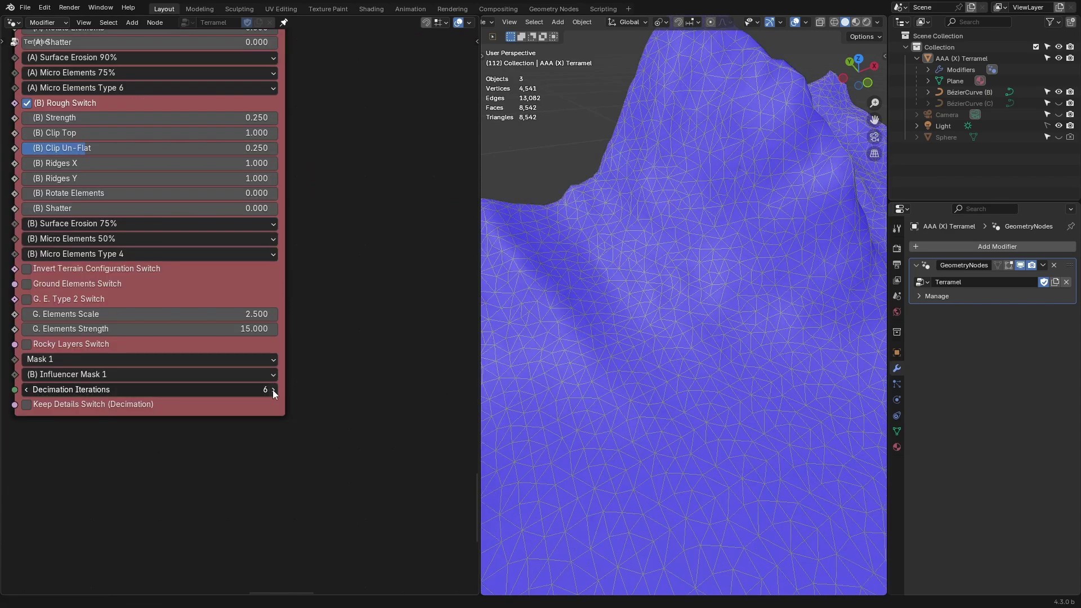
pyautogui.click(273, 389)
pyautogui.moveTo(698, 473)
pyautogui.mouseDown(button='middle')
pyautogui.moveTo(608, 381)
pyautogui.moveTo(656, 351)
pyautogui.moveTo(591, 368)
pyautogui.moveTo(669, 423)
pyautogui.moveTo(676, 385)
pyautogui.moveTo(715, 365)
pyautogui.moveTo(741, 371)
pyautogui.mouseUp(button='middle')
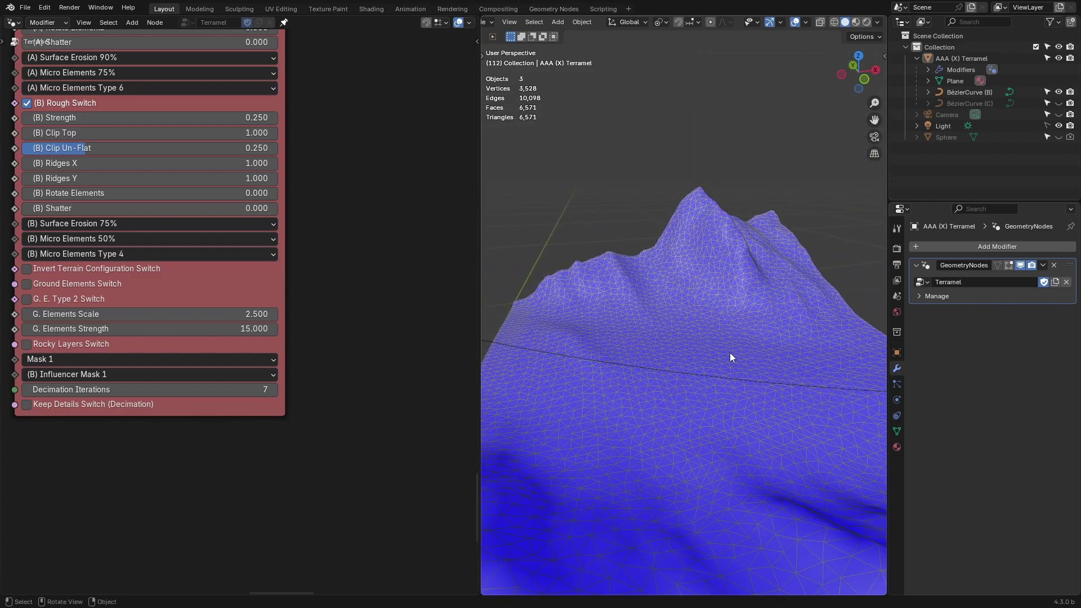
# - Turn off Shade Smooth on the Set Shade Smooth node and orbit the faceted terrain
pyautogui.scroll(-5, 395, 315)
pyautogui.moveTo(350, 302); pyautogui.dragTo(299, 394, button='middle')
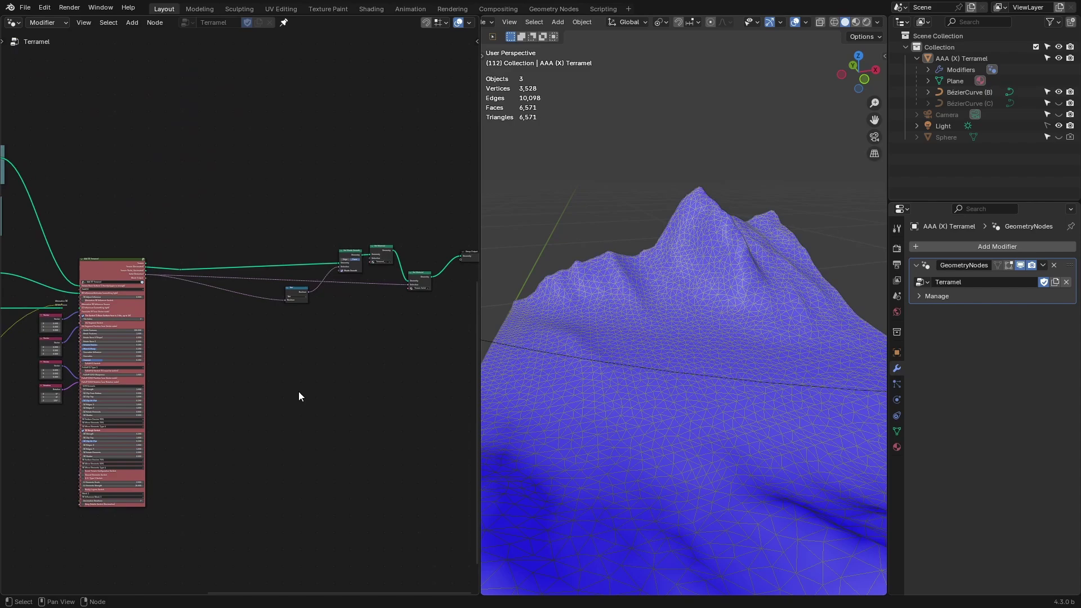
pyautogui.scroll(3, 385, 366)
pyautogui.scroll(2, 372, 232)
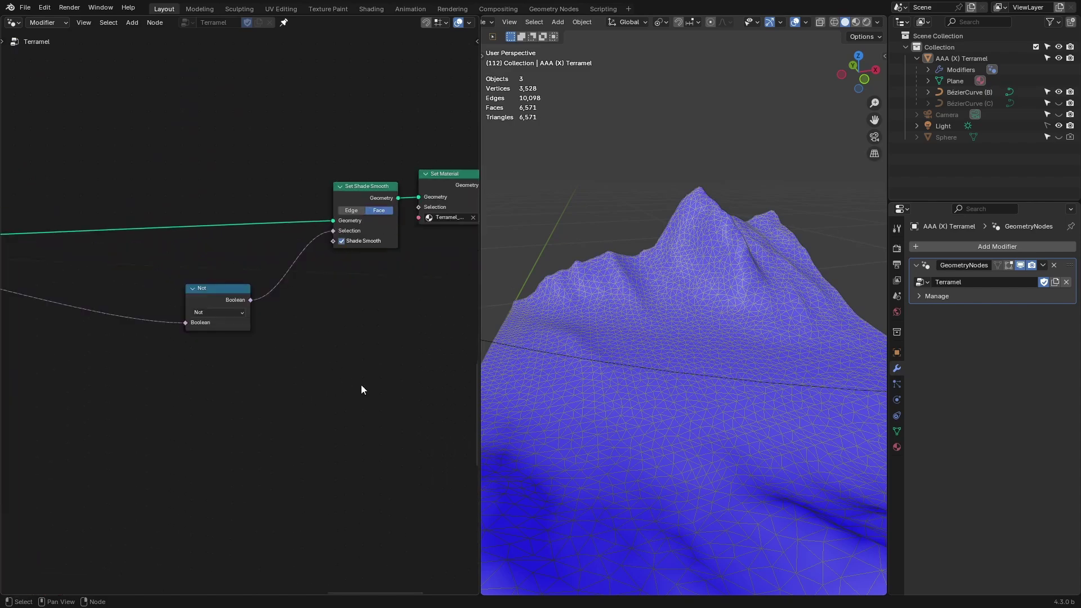
pyautogui.click(342, 241)
pyautogui.moveTo(756, 368)
pyautogui.mouseDown(button='middle')
pyautogui.moveTo(771, 316)
pyautogui.moveTo(754, 297)
pyautogui.mouseUp(button='middle')
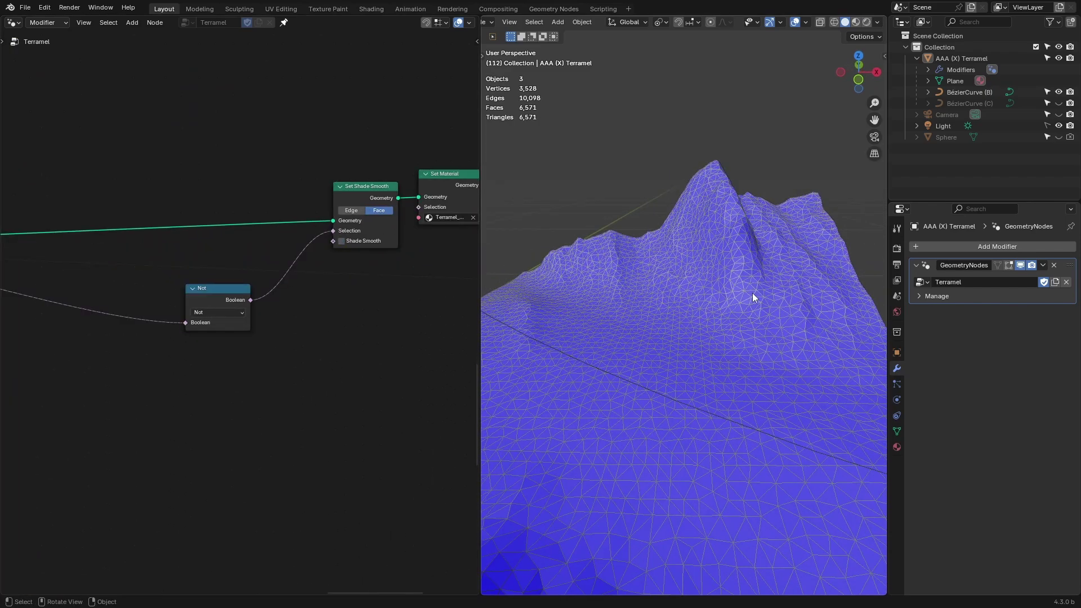
pyautogui.moveTo(676, 216)
pyautogui.mouseDown(button='middle')
pyautogui.moveTo(695, 345)
pyautogui.moveTo(678, 382)
pyautogui.moveTo(728, 329)
pyautogui.mouseUp(button='middle')
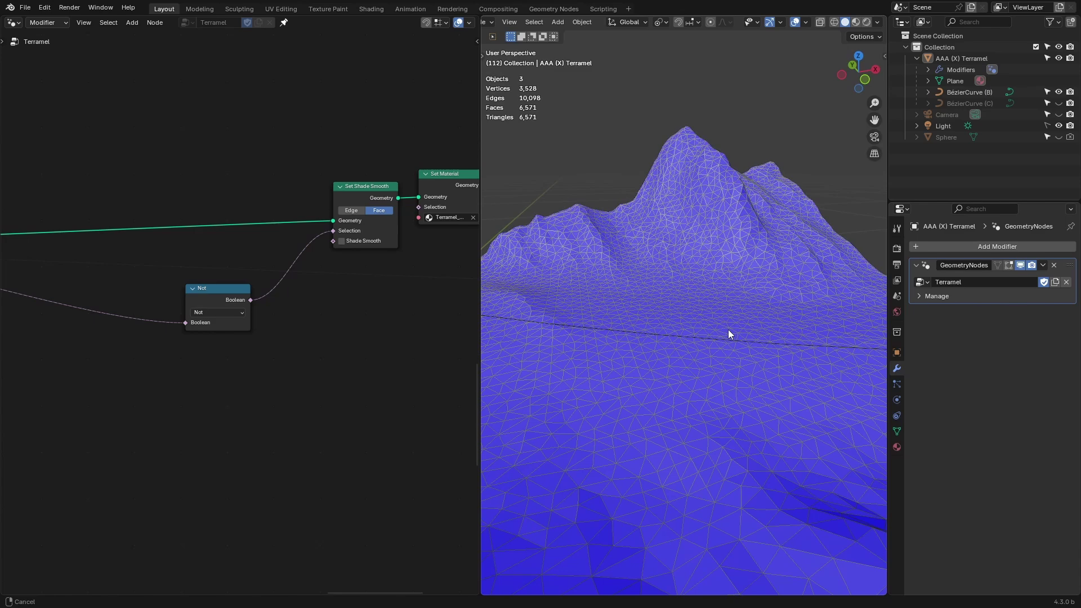
pyautogui.moveTo(687, 414); pyautogui.dragTo(702, 406, button='middle')
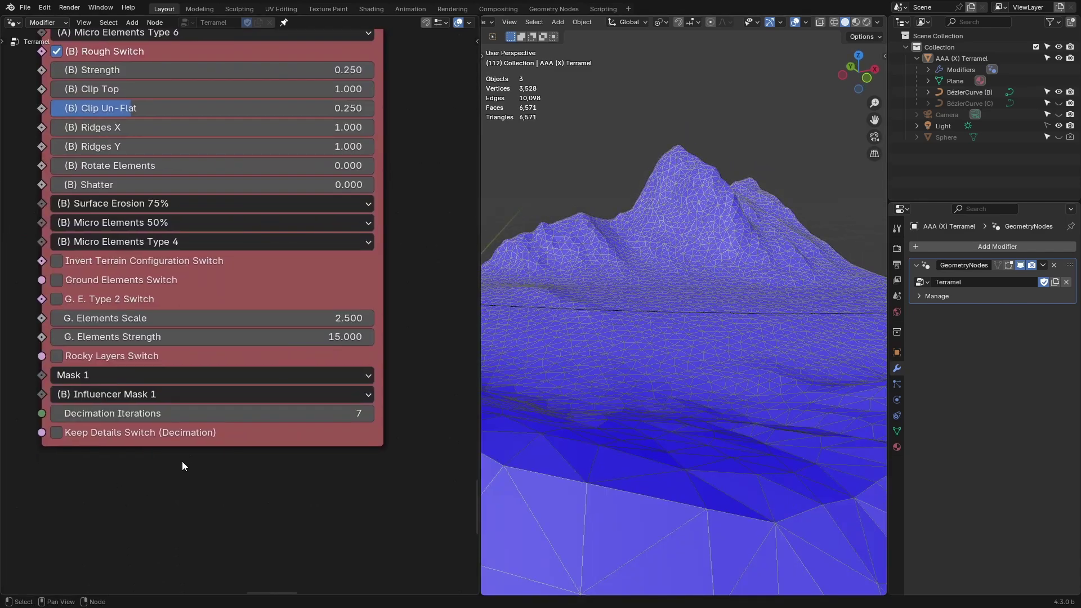
# - Enable Keep Details Switch (Decimation) and orbit around the more detailed terrain
pyautogui.click(58, 431)
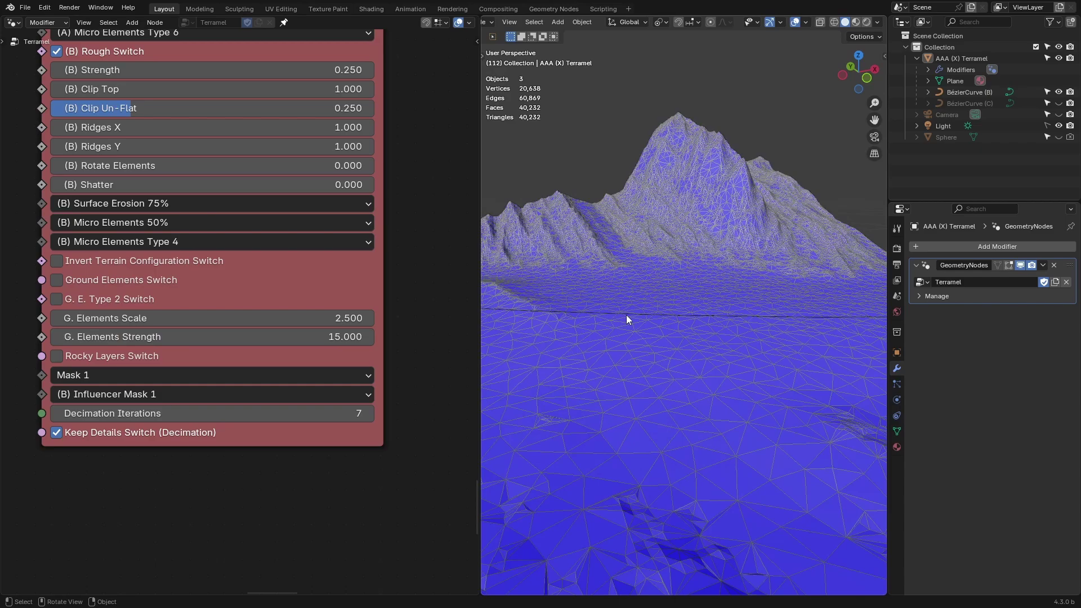
pyautogui.moveTo(626, 319)
pyautogui.mouseDown(button='middle')
pyautogui.moveTo(693, 380)
pyautogui.moveTo(679, 300)
pyautogui.mouseUp(button='middle')
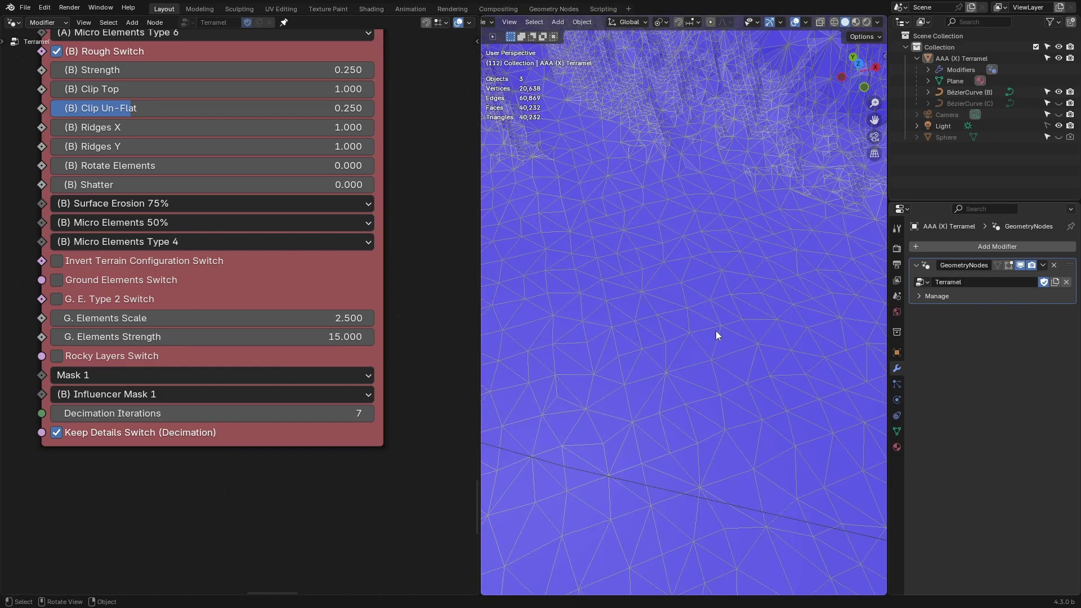
pyautogui.moveTo(708, 392)
pyautogui.mouseDown(button='middle')
pyautogui.moveTo(710, 303)
pyautogui.moveTo(700, 437)
pyautogui.moveTo(704, 373)
pyautogui.moveTo(623, 344)
pyautogui.moveTo(722, 353)
pyautogui.mouseUp(button='middle')
pyautogui.moveTo(675, 288)
pyautogui.mouseDown(button='middle')
pyautogui.moveTo(705, 320)
pyautogui.moveTo(696, 315)
pyautogui.mouseUp(button='middle')
# - Zoom out to frame the whole mountain range, then frame the Terramel node
pyautogui.scroll(-2, 642, 285)
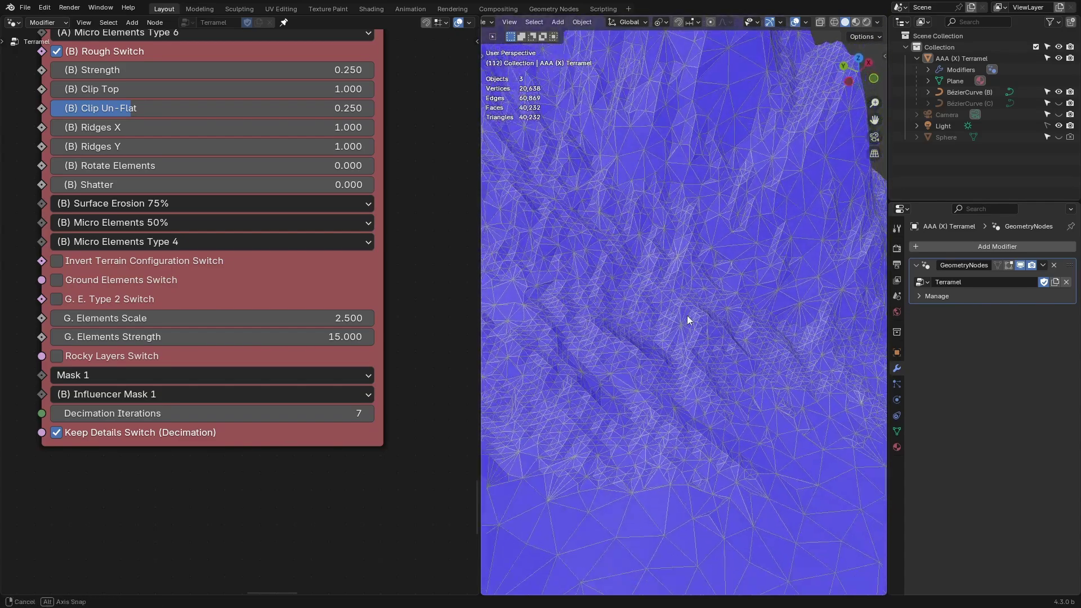
pyautogui.scroll(-2, 653, 351)
pyautogui.scroll(-1, 653, 350)
pyautogui.scroll(-3, 636, 383)
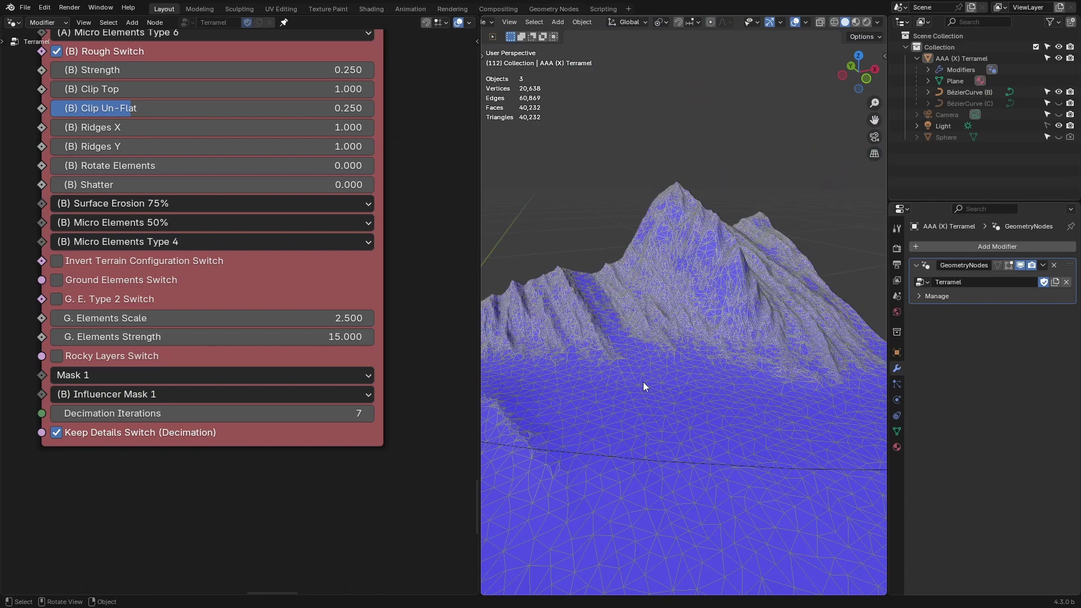
pyautogui.moveTo(643, 382)
pyautogui.mouseDown(button='middle')
pyautogui.moveTo(628, 393)
pyautogui.moveTo(630, 327)
pyautogui.moveTo(718, 315)
pyautogui.mouseUp(button='middle')
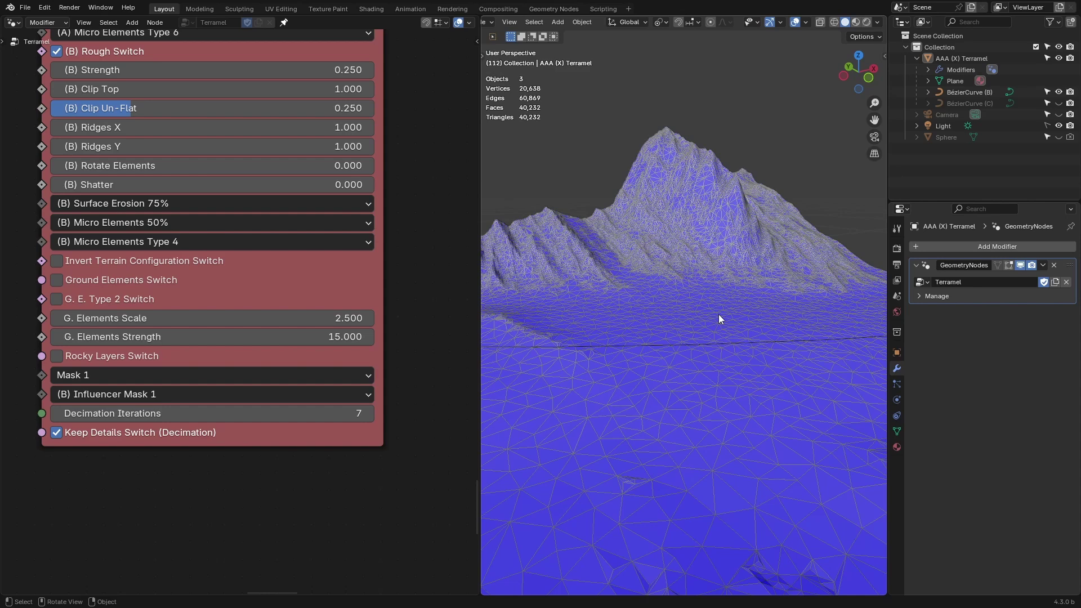
pyautogui.press('Home')
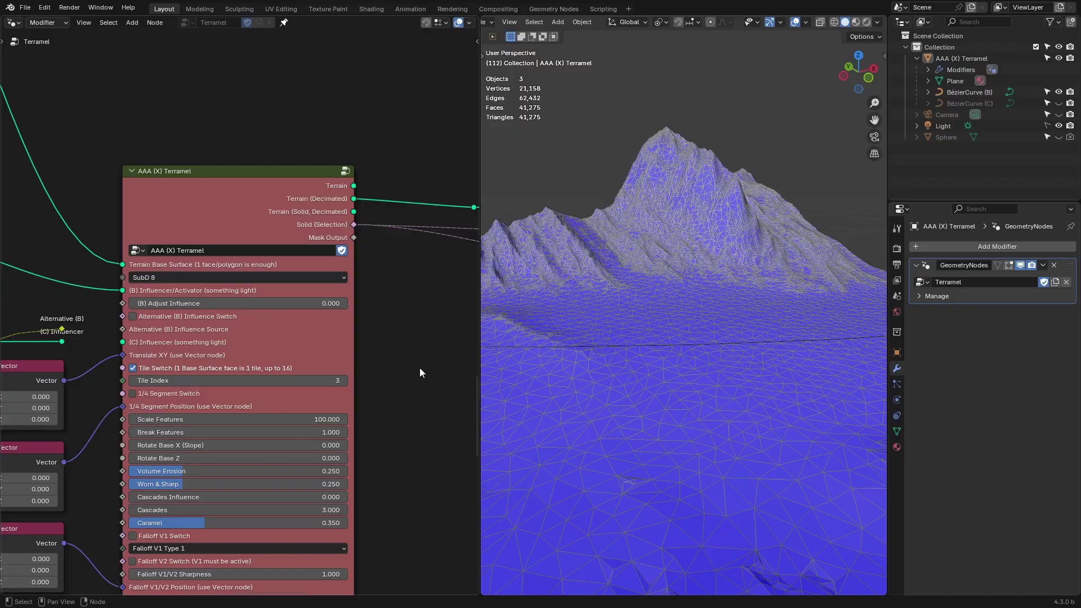
# - Make the Relief To Solid node active in the AAA Nodes Examples Setup to show the solid terrain block
pyautogui.moveTo(389, 325); pyautogui.dragTo(254, 300, button='middle')
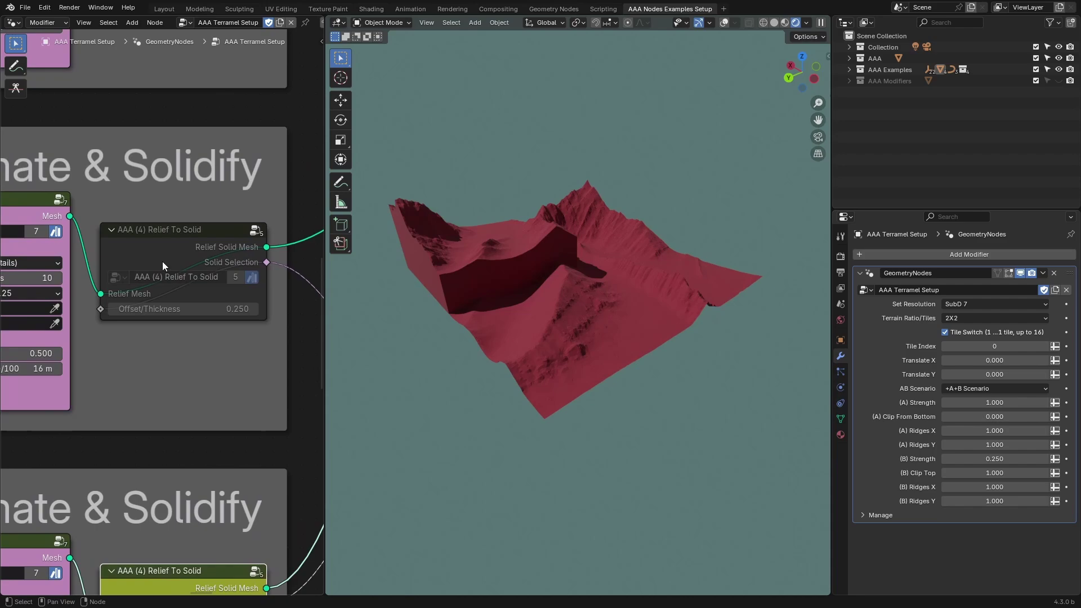
pyautogui.click(154, 258)
pyautogui.moveTo(156, 255); pyautogui.dragTo(161, 235, button='middle')
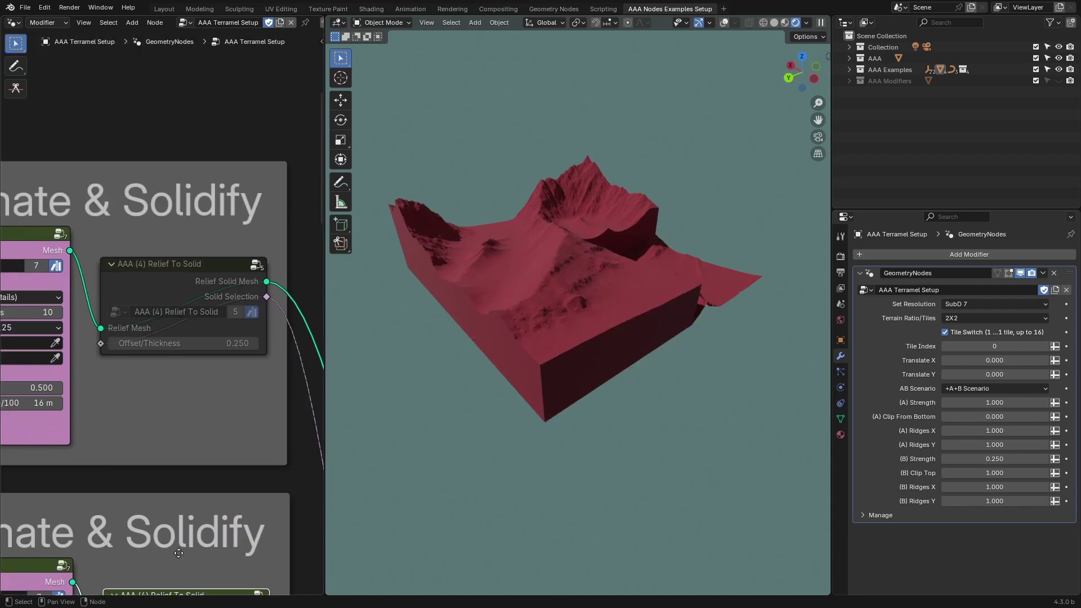
pyautogui.moveTo(179, 554); pyautogui.dragTo(200, 563, button='middle')
pyautogui.click(175, 302)
pyautogui.moveTo(743, 41); pyautogui.dragTo(596, 392, button='middle')
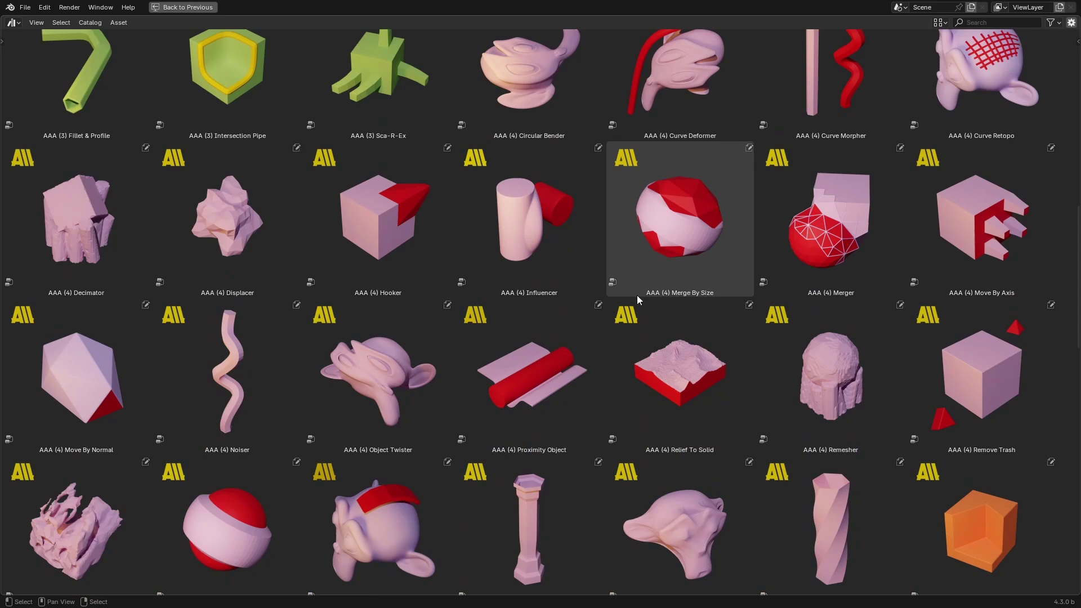
# - Select the AAA (4) Relief To Solid tile in the asset browser
pyautogui.scroll(-2, 637, 295)
pyautogui.click(637, 295)
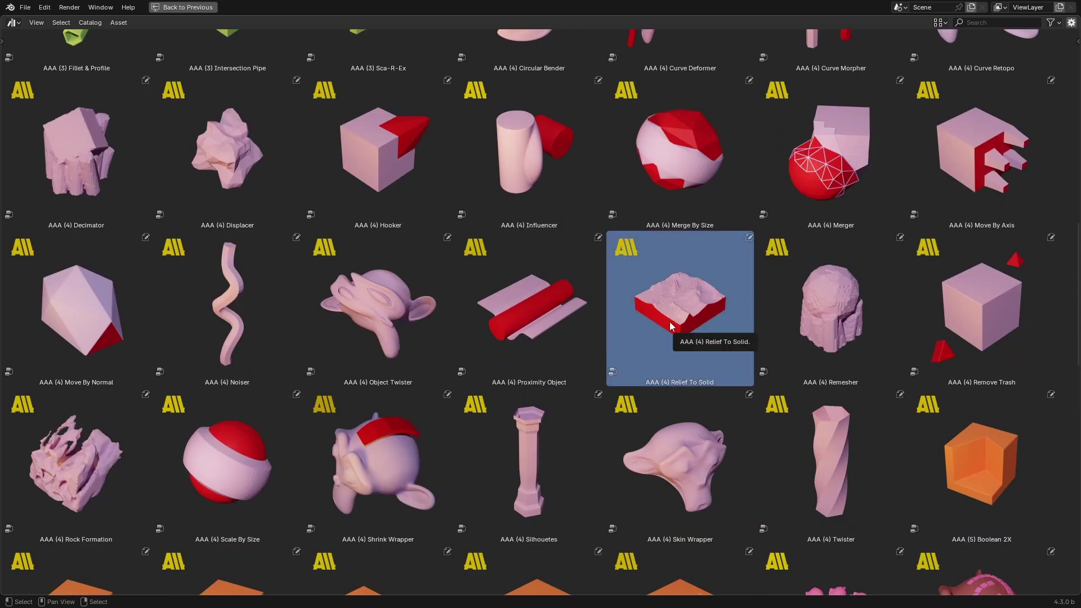